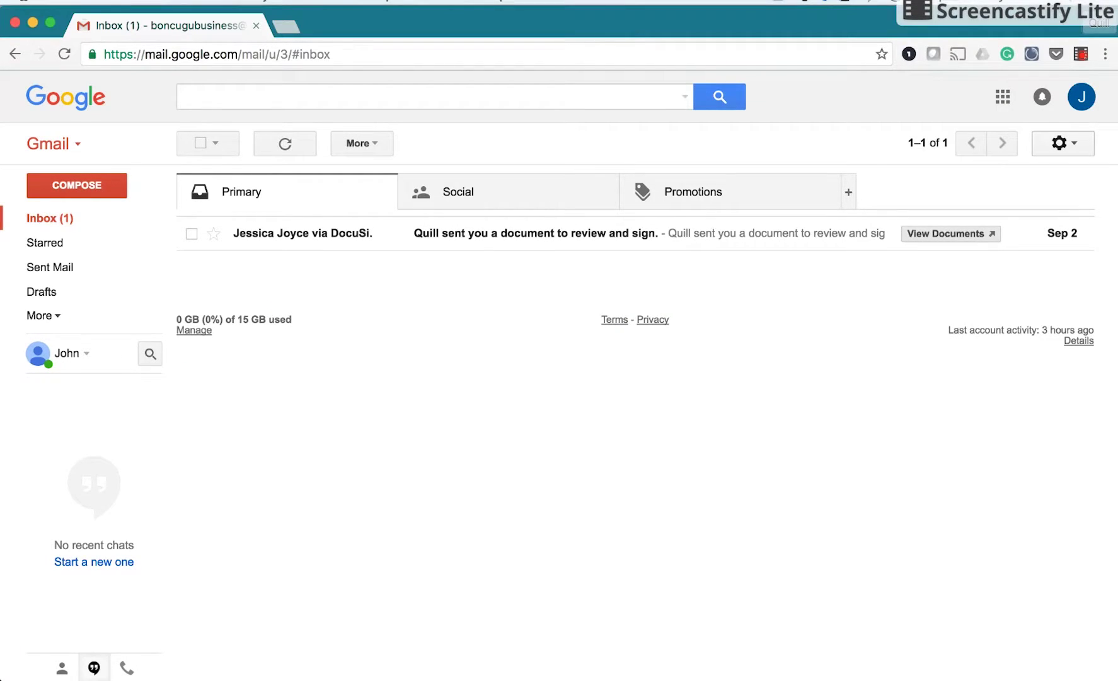
- Open the Quill DocuSign review-and-sign email from the Gmail inbox
click(535, 234)
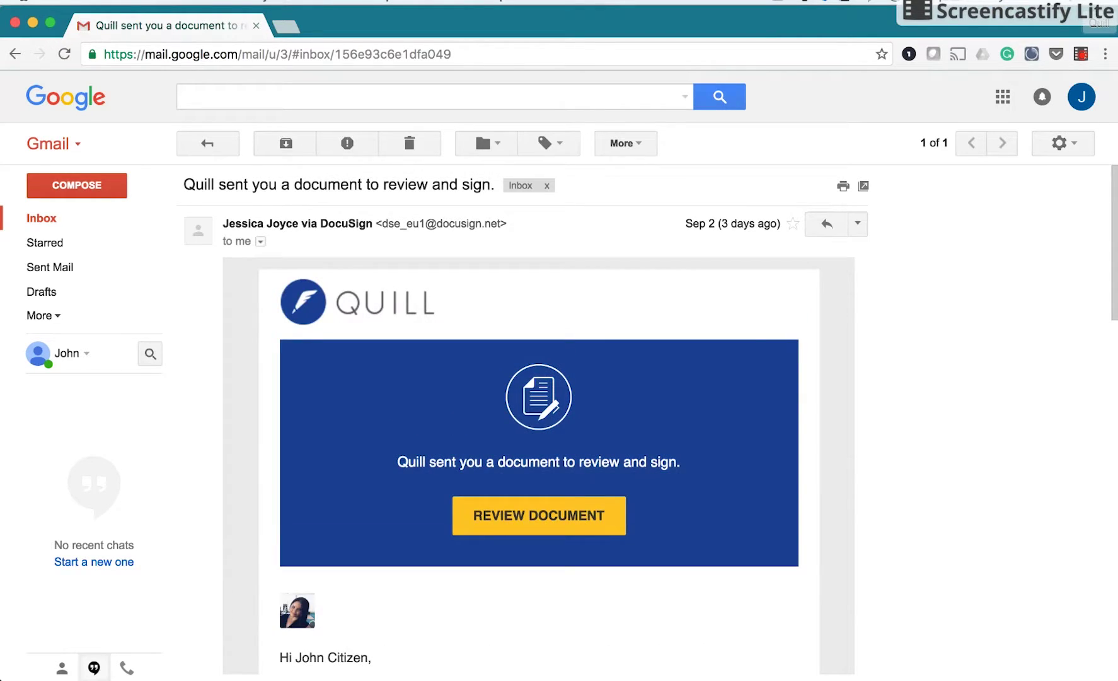
scroll(538, 420, down, 5)
scroll(539, 420, down, 5)
scroll(538, 420, down, 3)
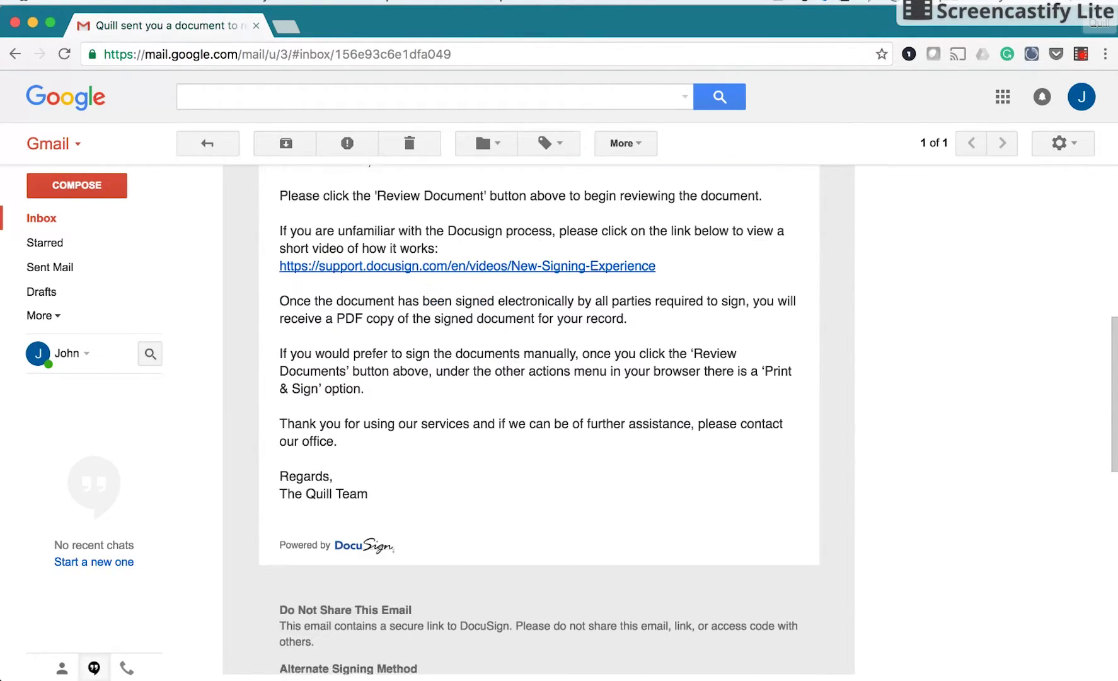
scroll(538, 420, up, 4)
scroll(538, 419, up, 4)
scroll(539, 419, up, 4)
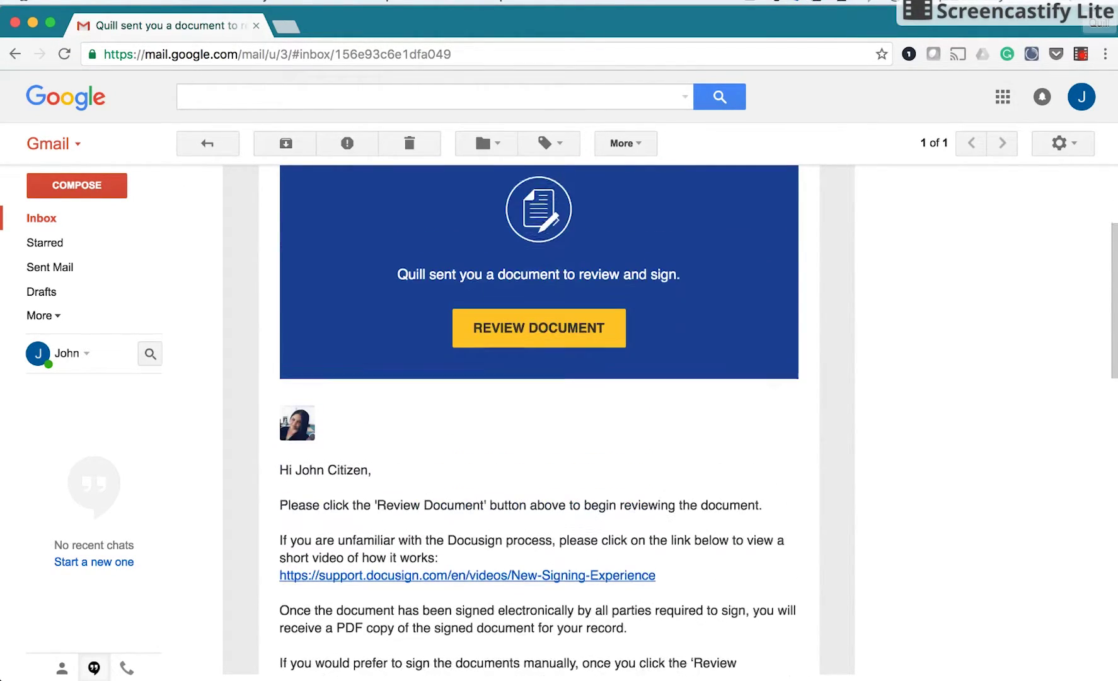
scroll(538, 419, up, 3)
scroll(538, 420, up, 2)
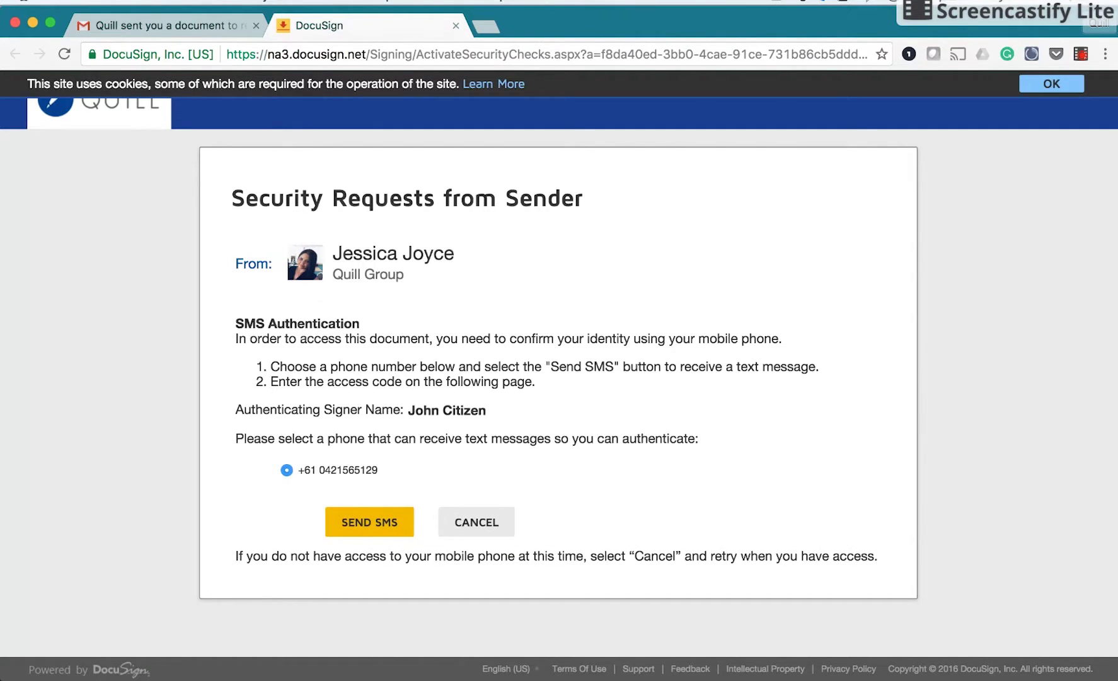
- Request the SMS verification code, enter it and confirm to reach the tax return documents
click(370, 522)
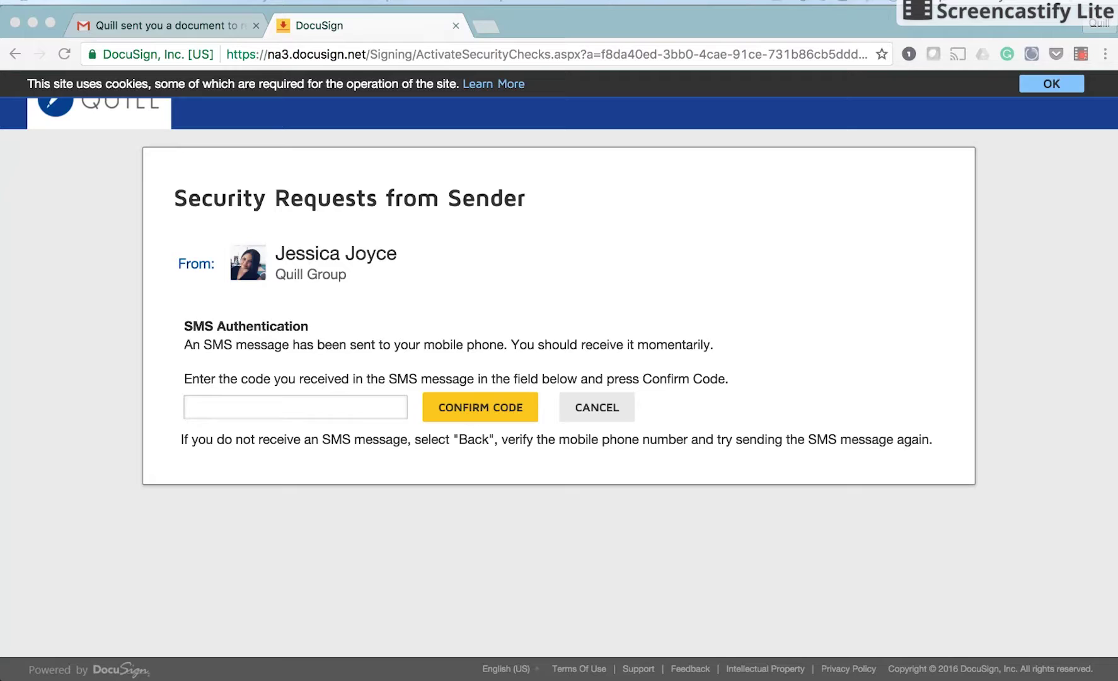
click(295, 406)
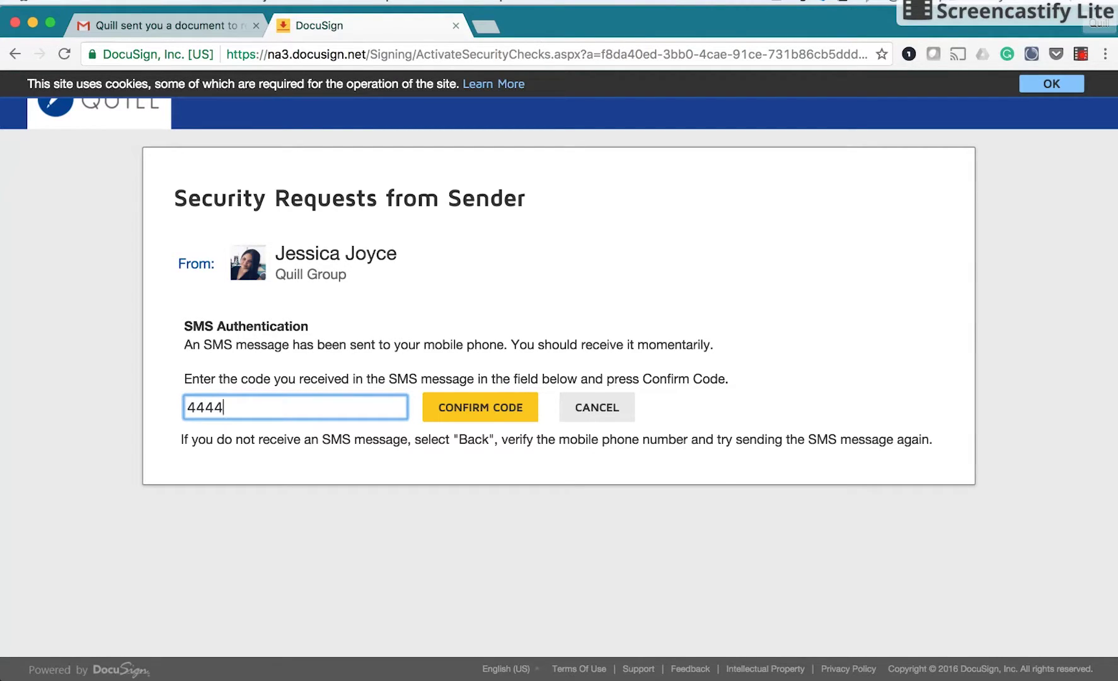
click(481, 407)
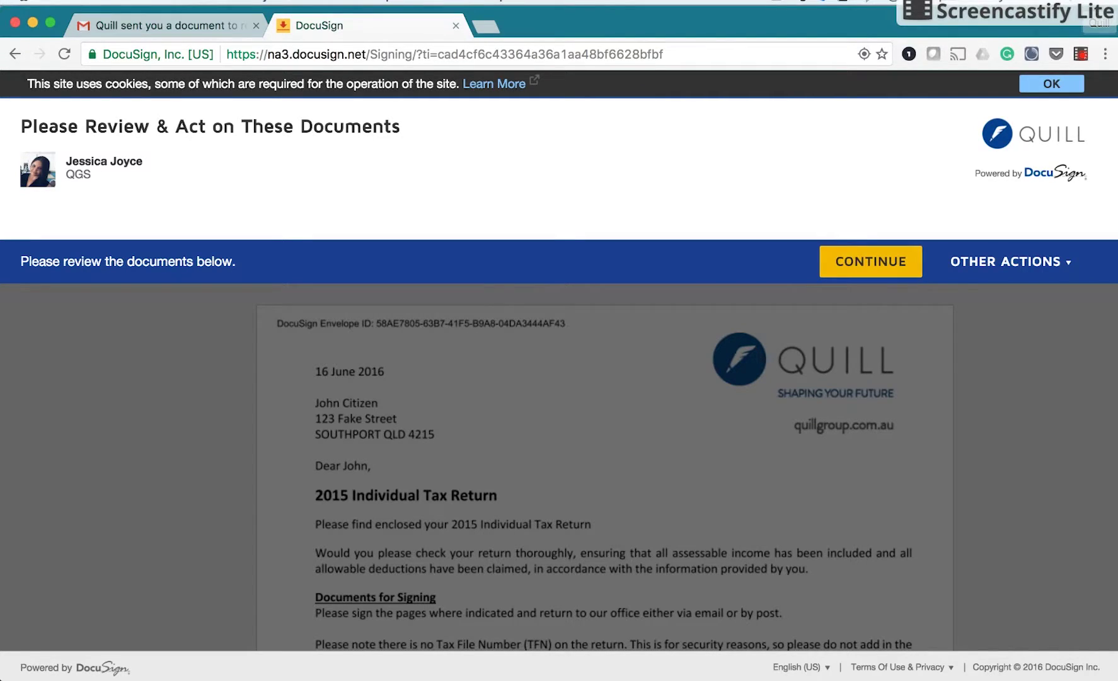
- Continue into signing mode, jump to the first required signature field and start signing it
click(870, 262)
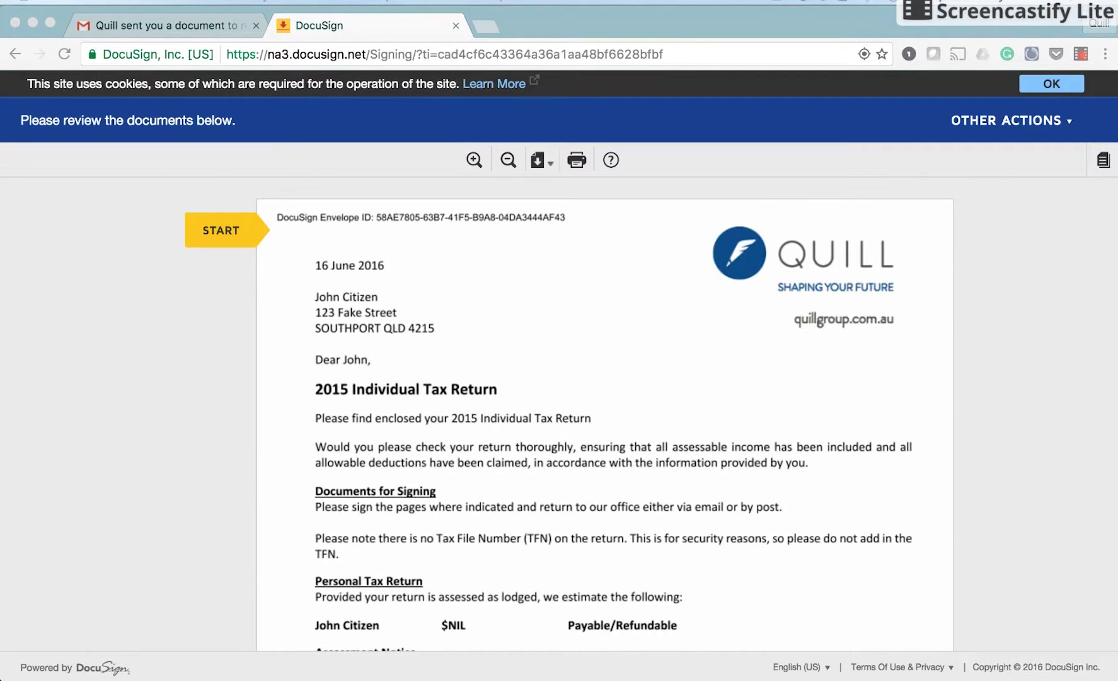
scroll(603, 411, down, 4)
scroll(604, 410, down, 4)
scroll(603, 411, down, 4)
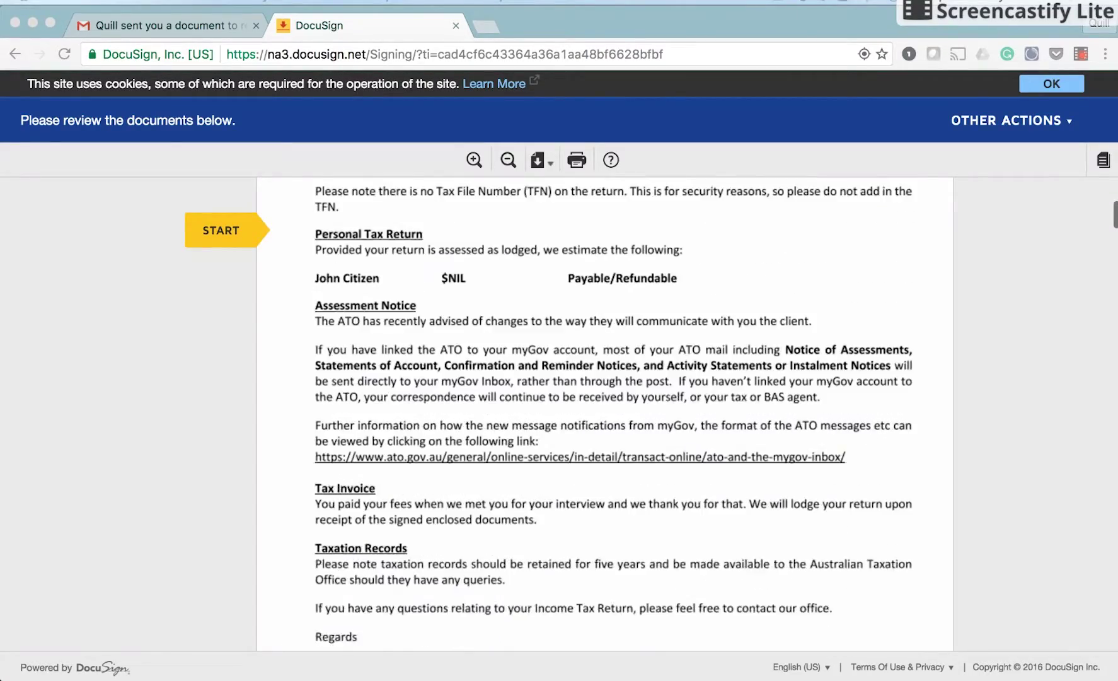
scroll(603, 411, down, 4)
scroll(603, 411, down, 4)
scroll(604, 411, down, 4)
scroll(603, 411, down, 4)
scroll(602, 411, down, 4)
scroll(604, 410, down, 5)
scroll(604, 411, down, 5)
scroll(604, 411, down, 5)
scroll(603, 411, down, 5)
scroll(603, 411, down, 5)
scroll(603, 411, down, 5)
scroll(603, 411, down, 5)
scroll(603, 411, down, 5)
scroll(603, 411, down, 5)
scroll(603, 411, down, 3)
scroll(604, 410, down, 1)
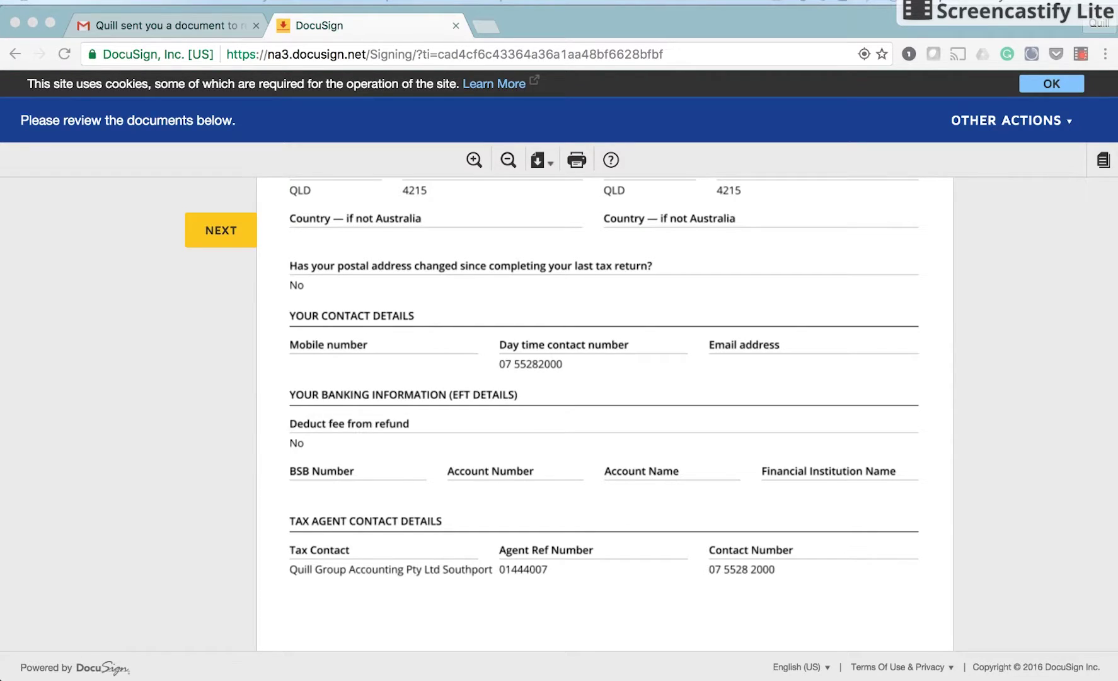
scroll(602, 411, up, 3)
scroll(603, 411, up, 2)
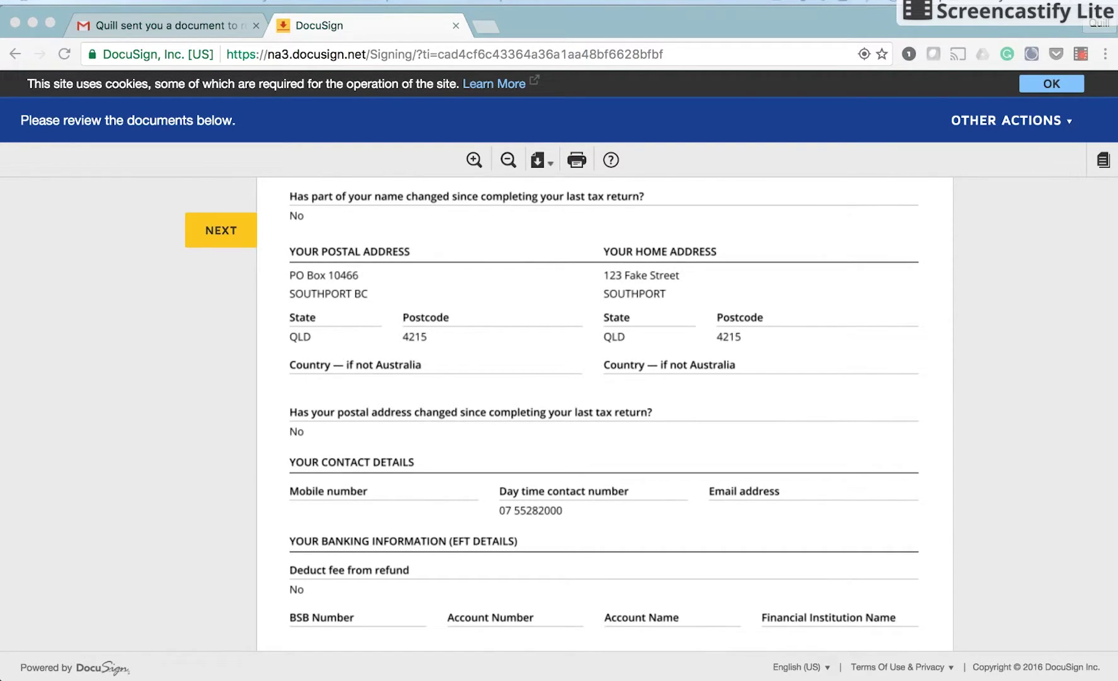
click(221, 230)
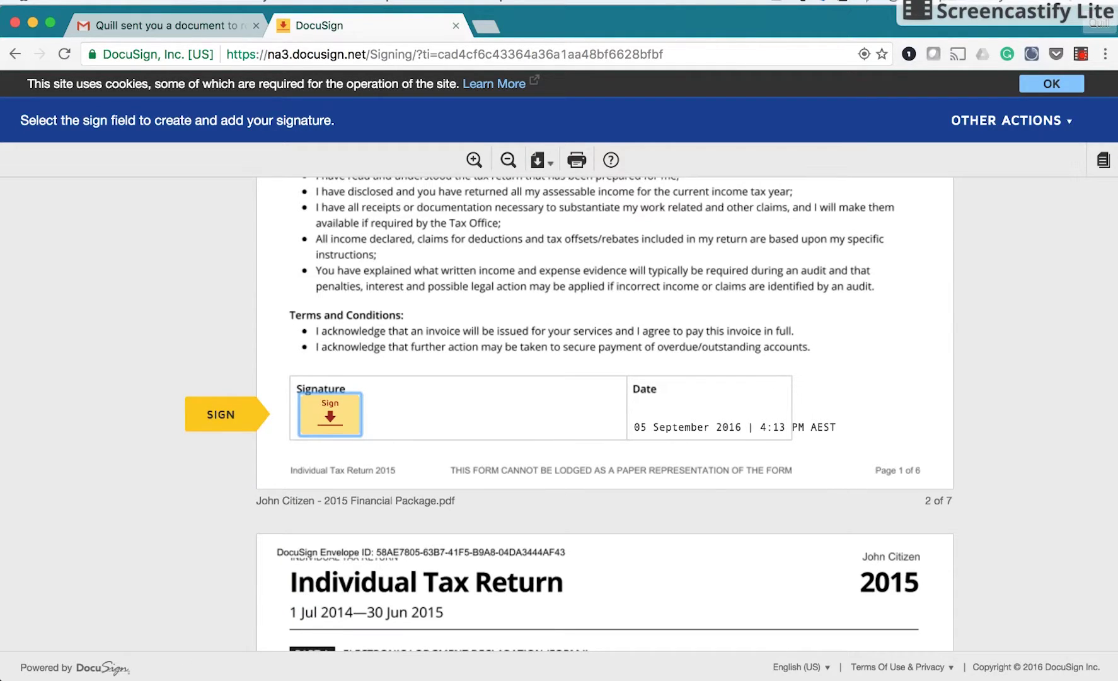
click(330, 414)
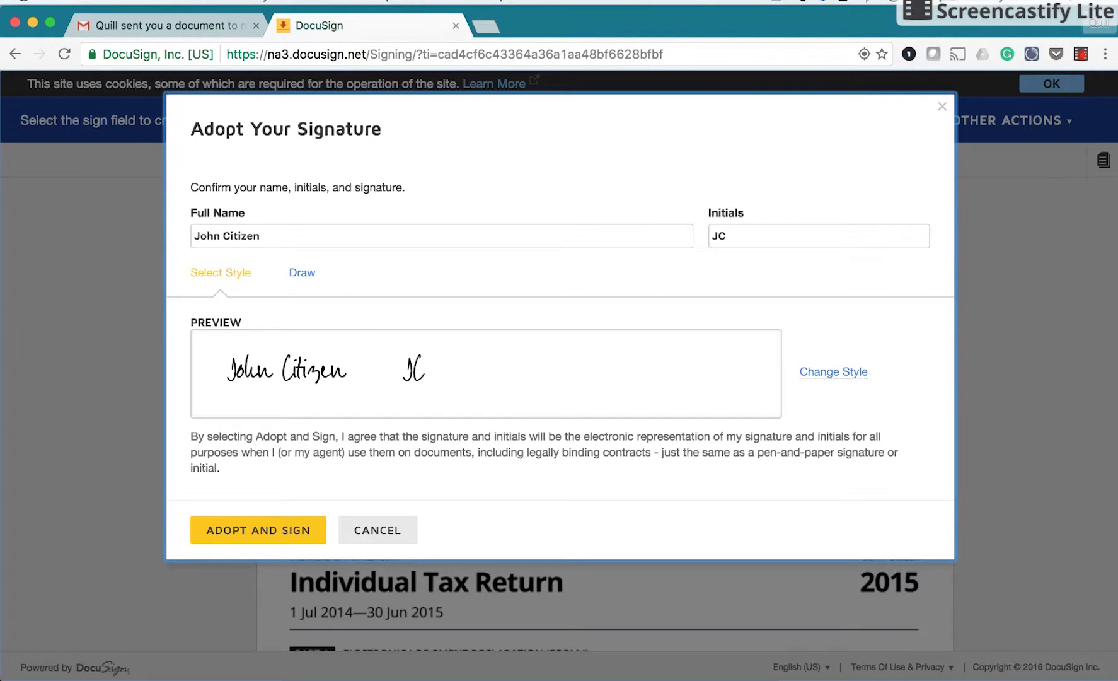
- Choose the fourth, plainer signature style and adopt it to sign the first field
click(834, 371)
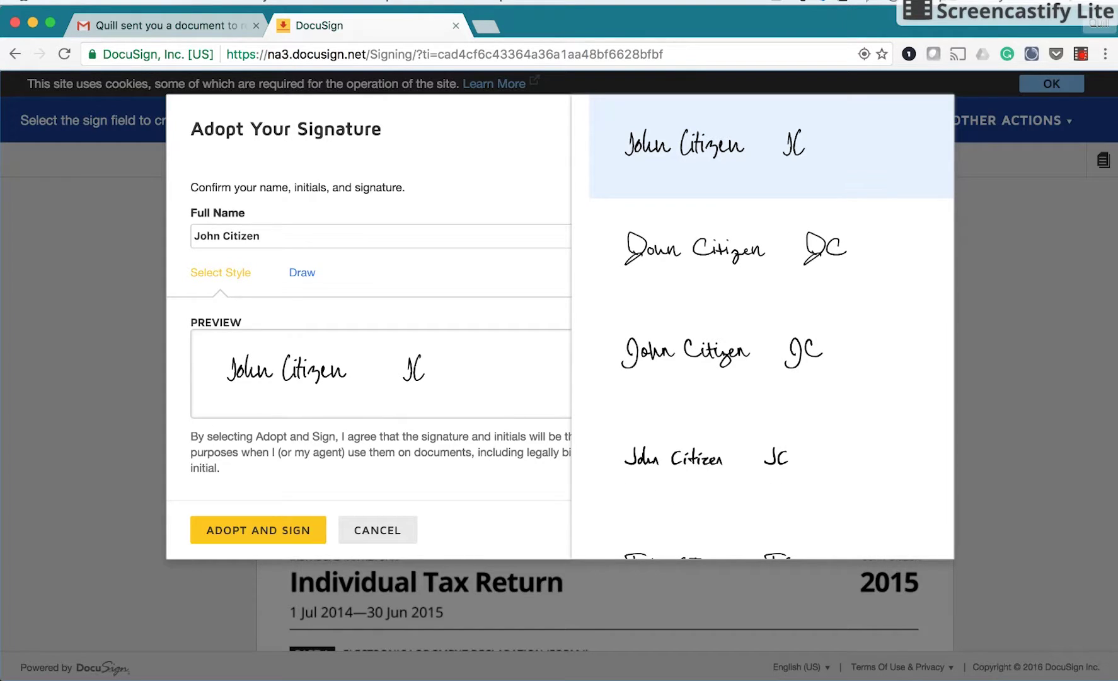
click(769, 441)
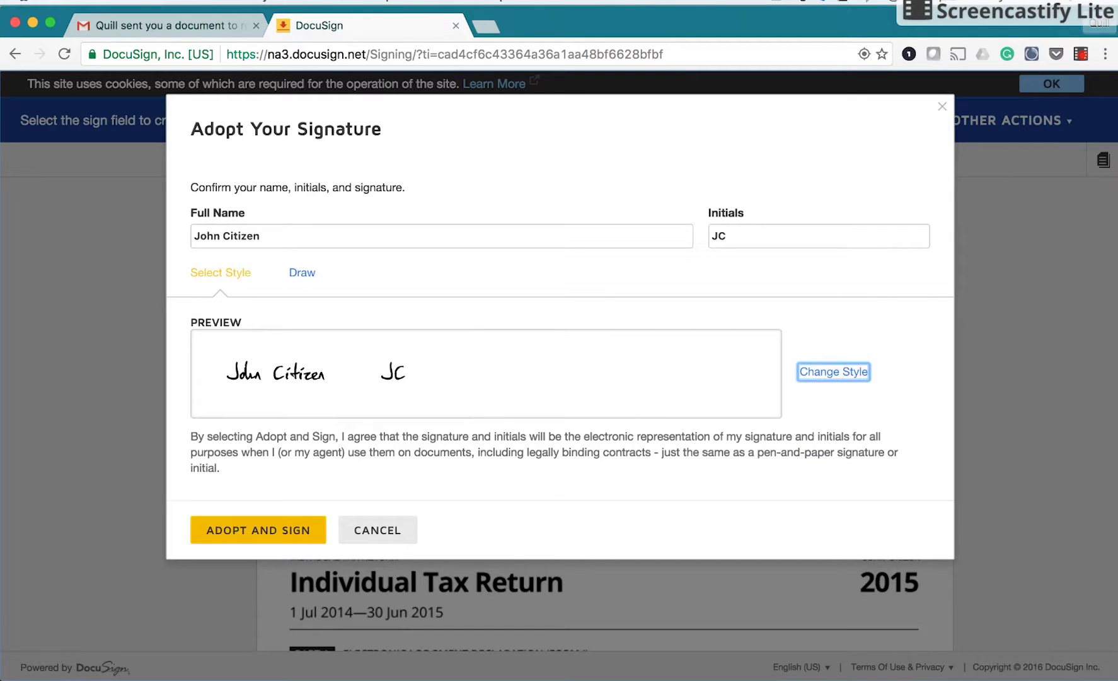
click(258, 530)
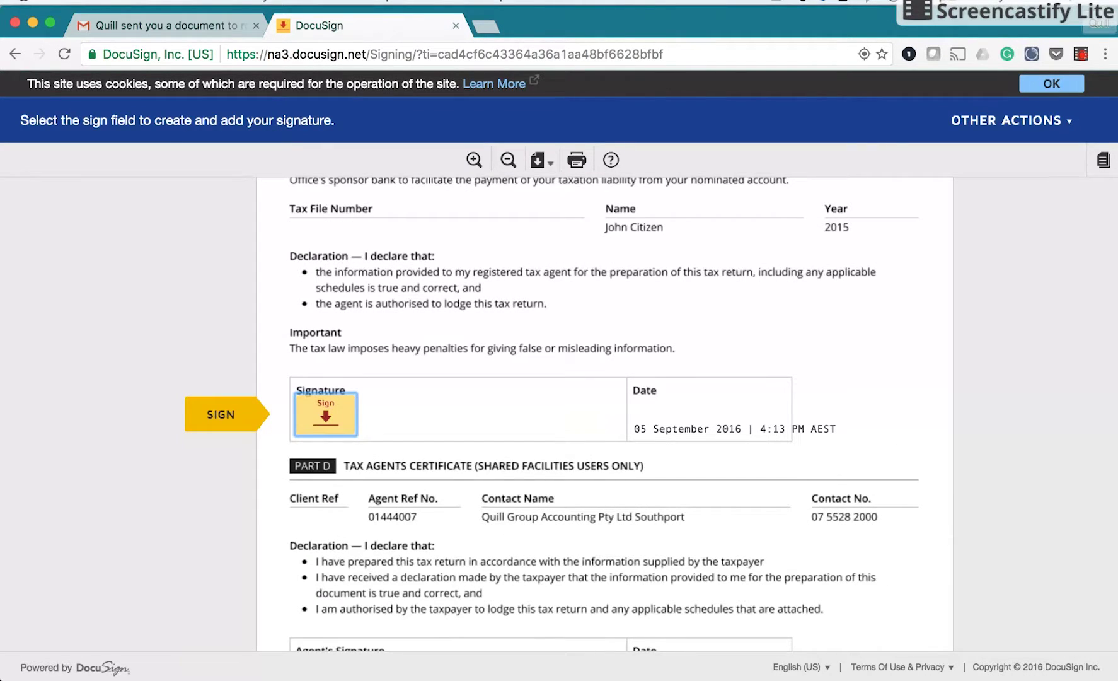
- Sign the declaration field, finish the document and decline saving a copy via account
click(325, 414)
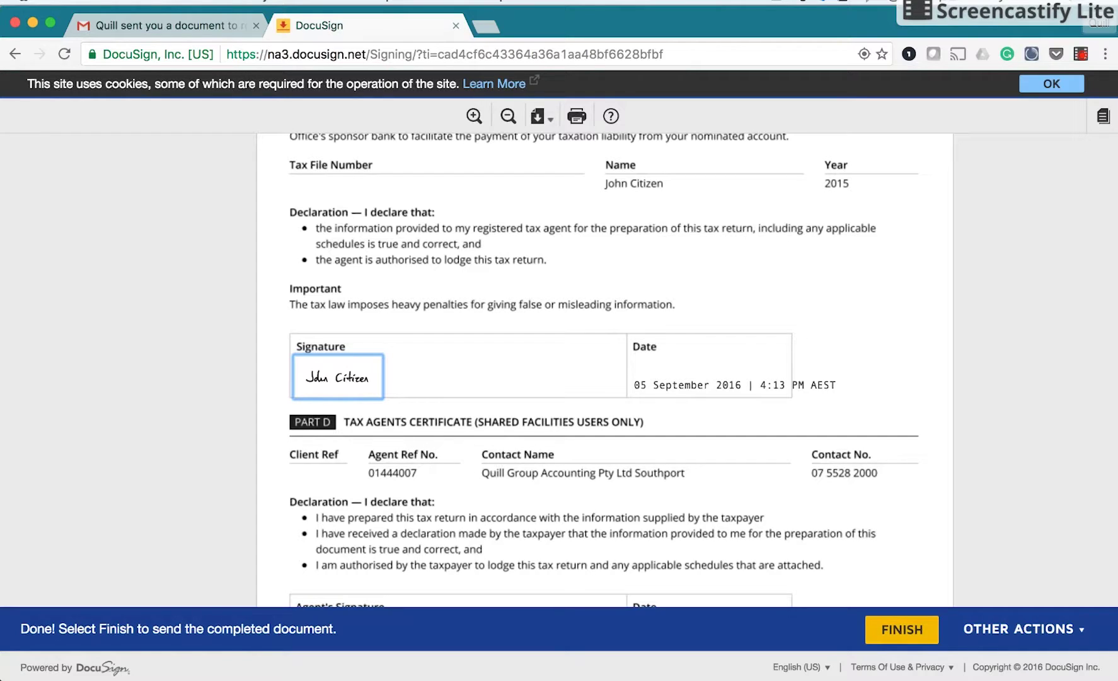
click(902, 628)
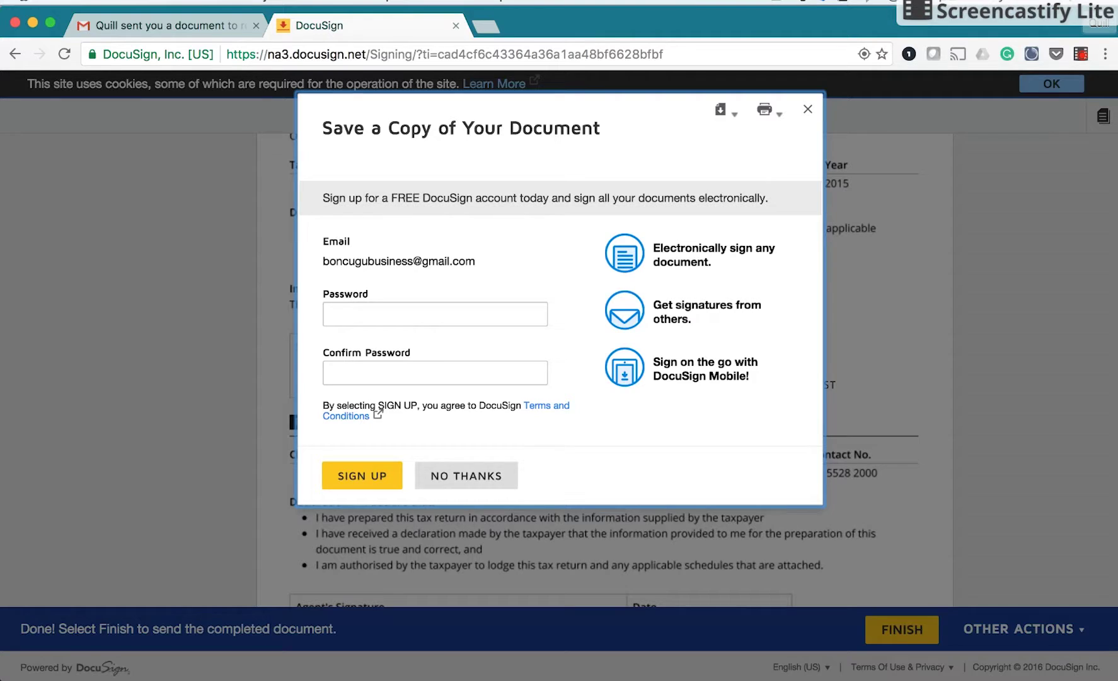
click(466, 475)
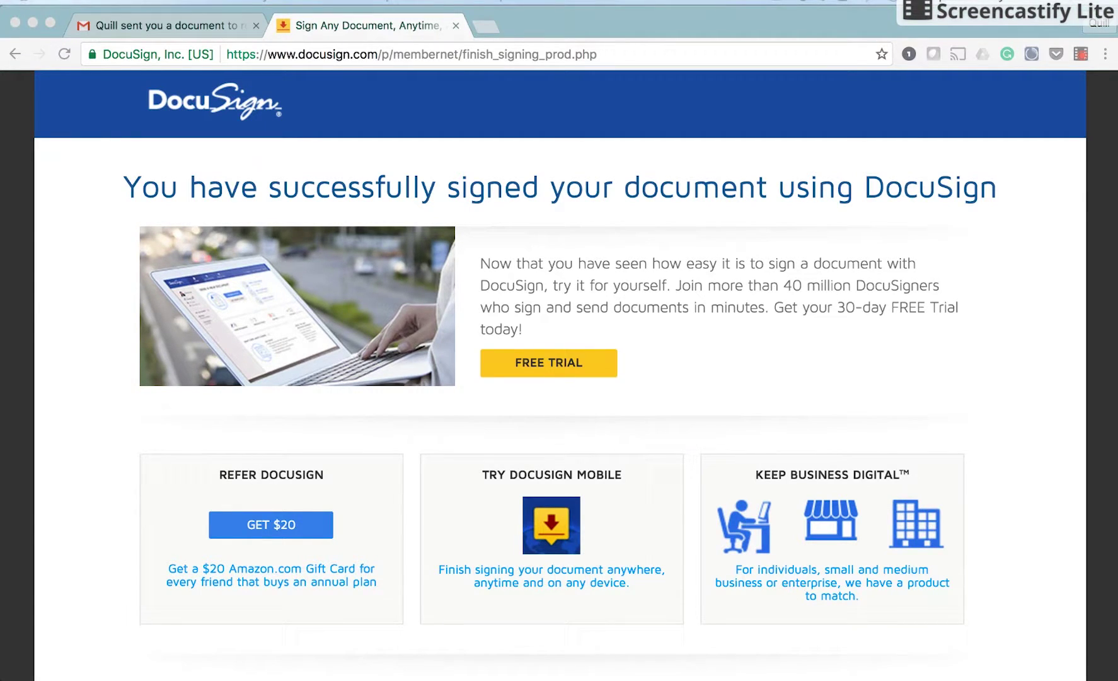
- Return to the Gmail inbox and open the Completed DocuSign email with its PDF attachments
click(166, 26)
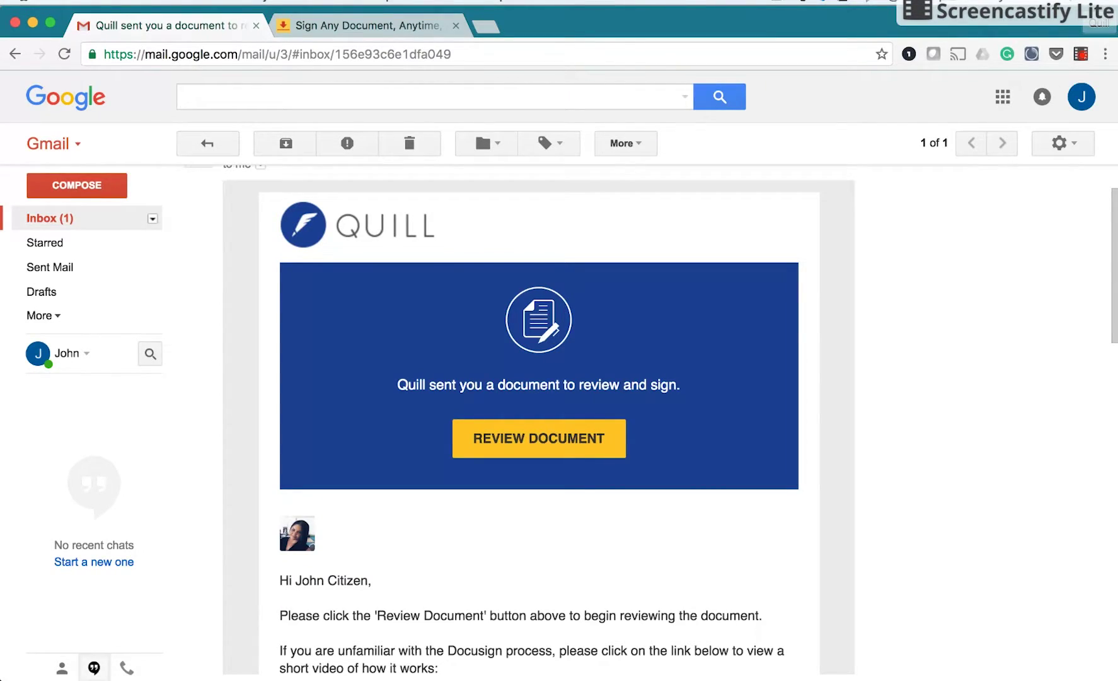
click(49, 218)
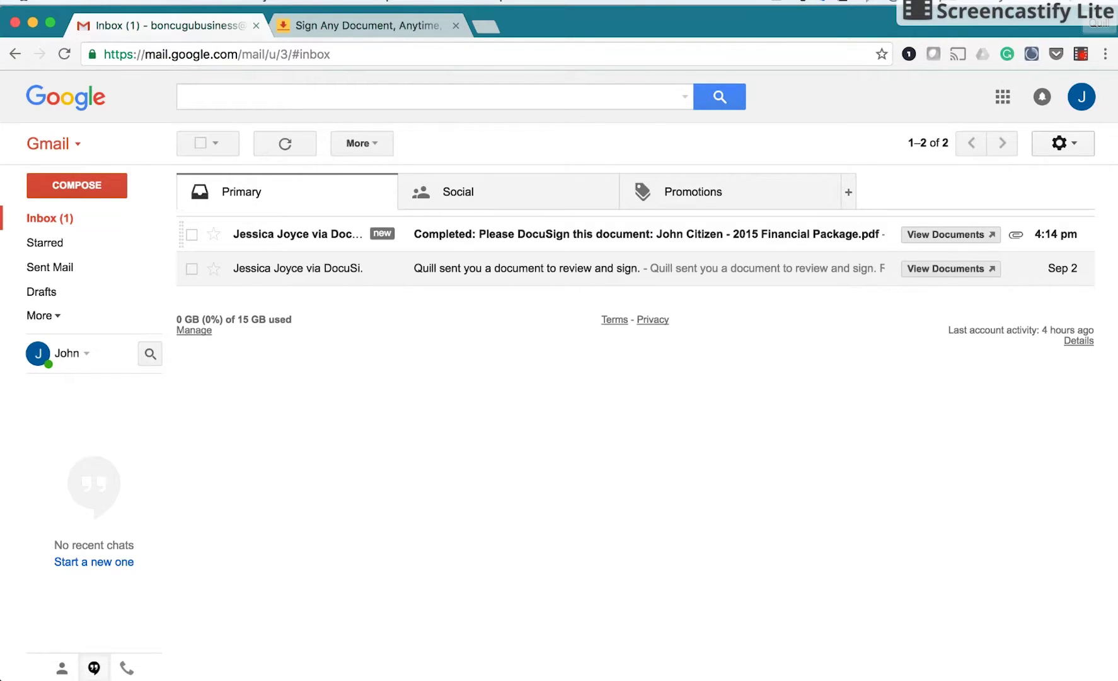
click(647, 234)
scroll(524, 394, down, 8)
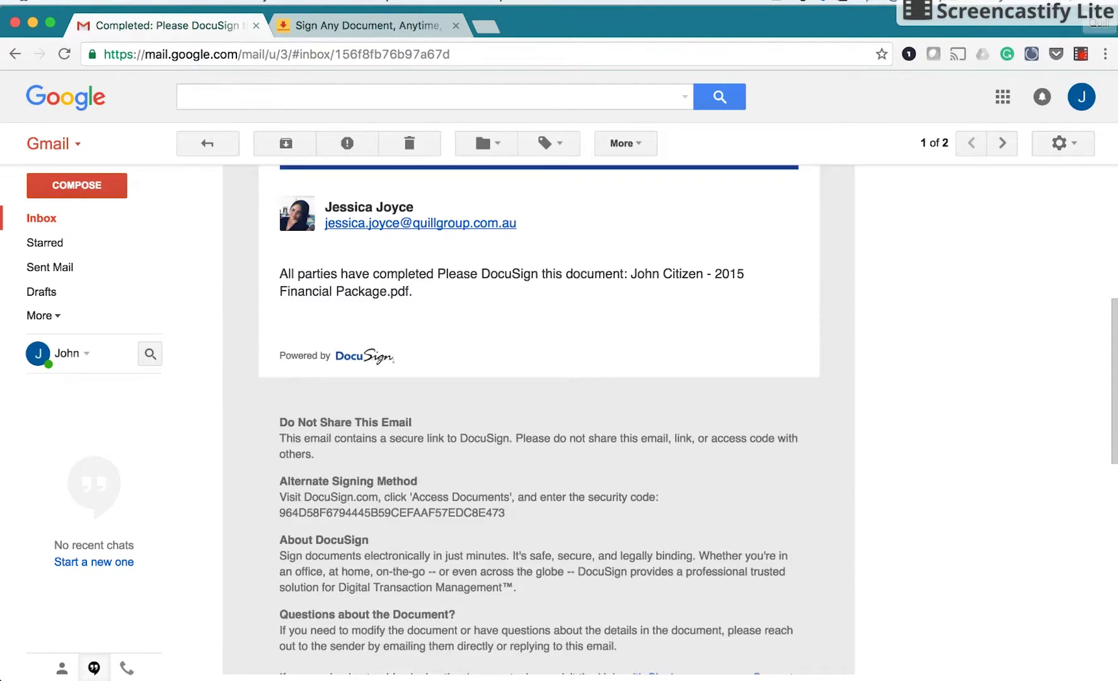
scroll(524, 393, down, 10)
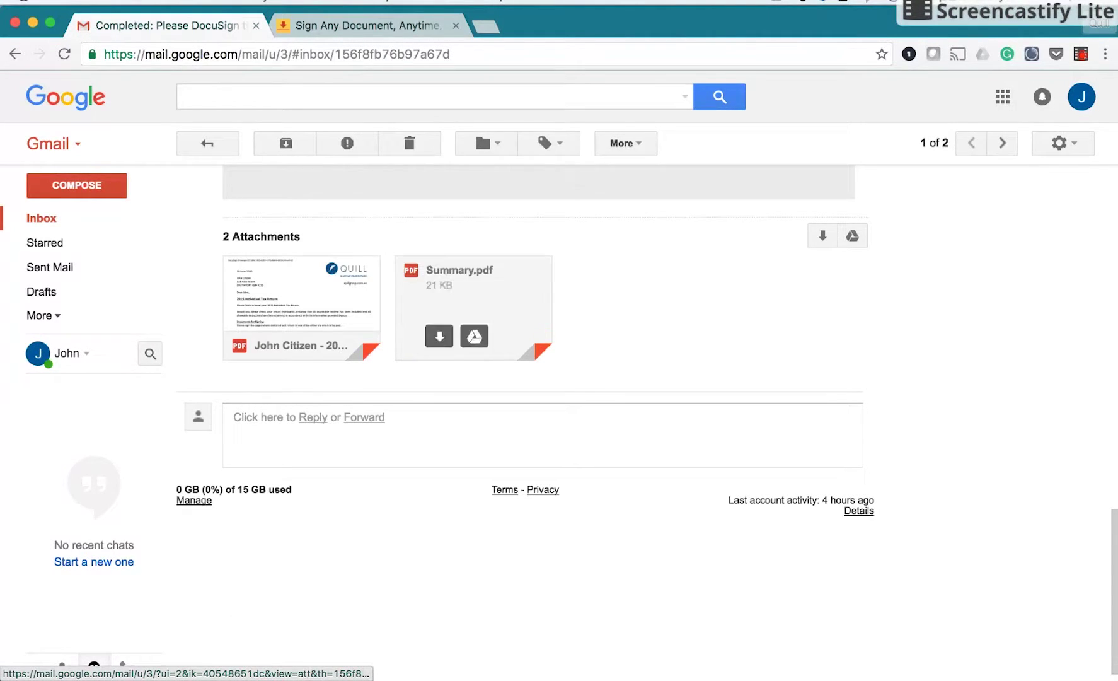